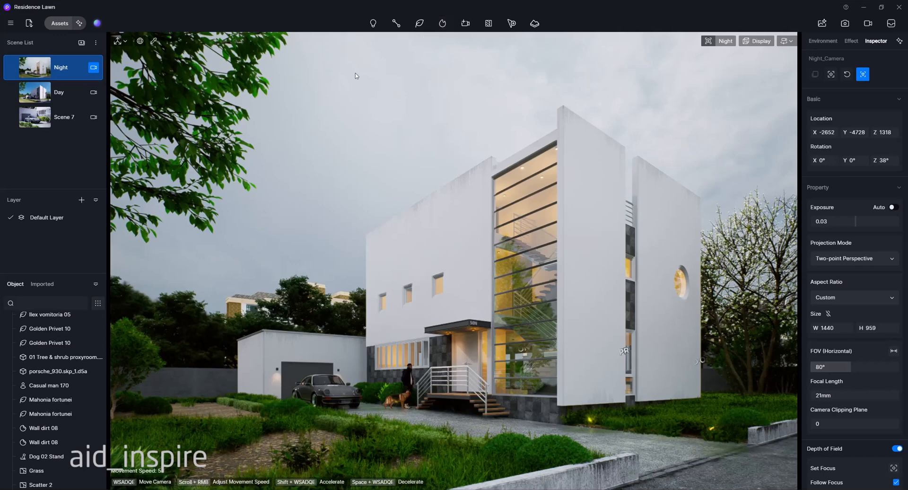
pyautogui.click(59, 24)
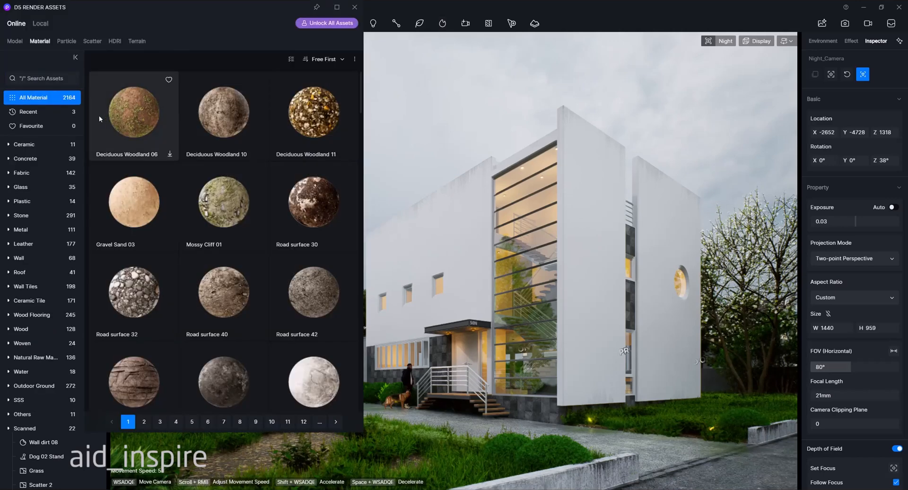
pyautogui.click(68, 42)
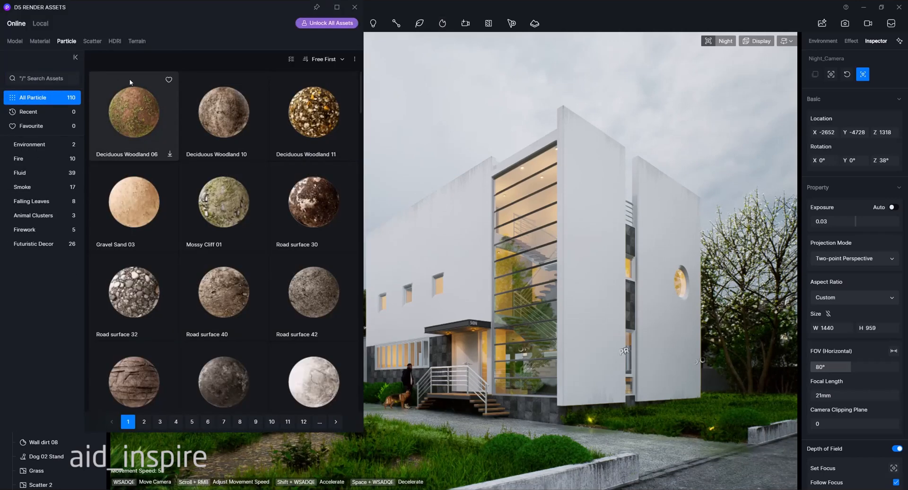
pyautogui.click(355, 8)
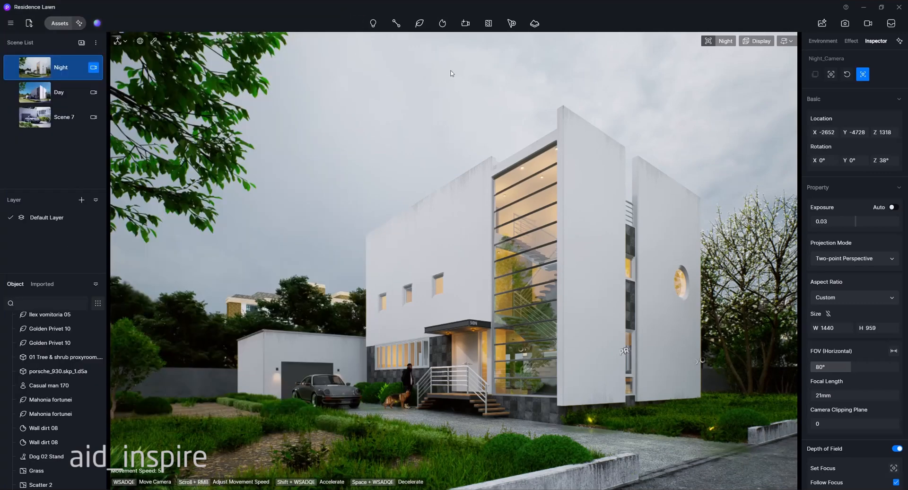
# Place the holographic deer projection from the particle library and move it in front of the entrance steps at about X 8394, Y 3162
pyautogui.click(443, 25)
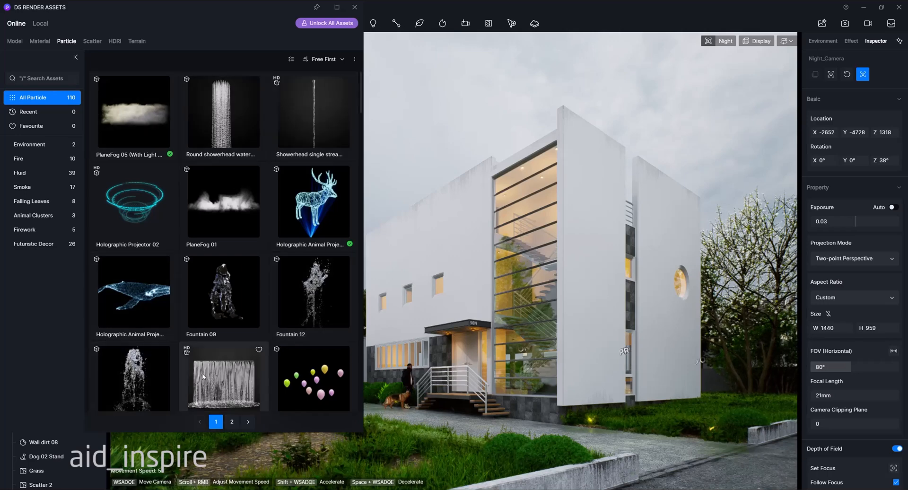
pyautogui.click(310, 218)
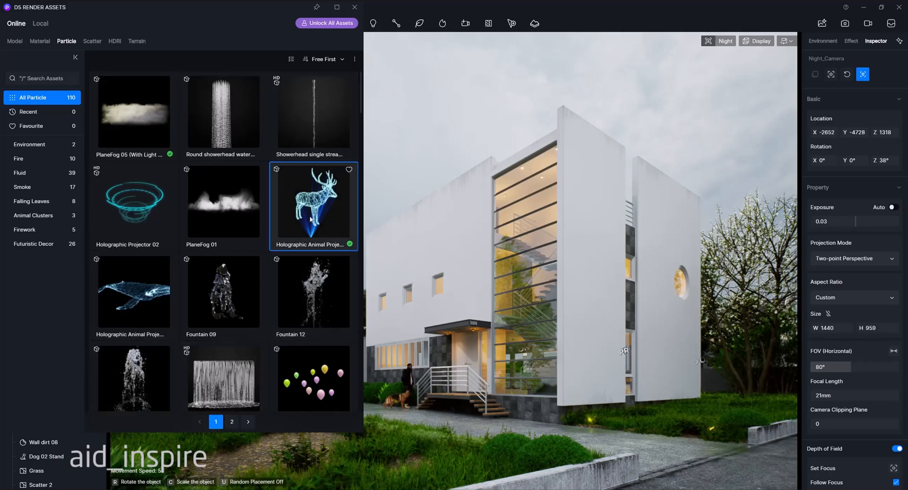
pyautogui.click(607, 439)
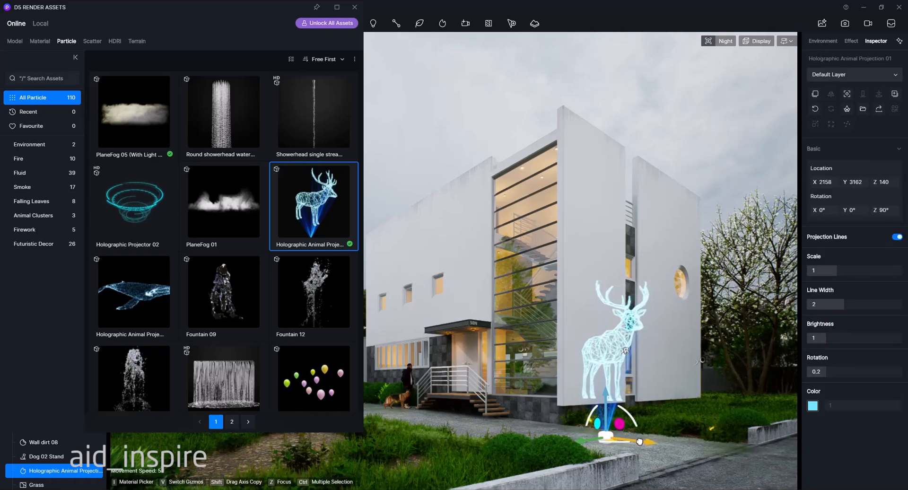
pyautogui.moveTo(594, 444); pyautogui.dragTo(452, 415)
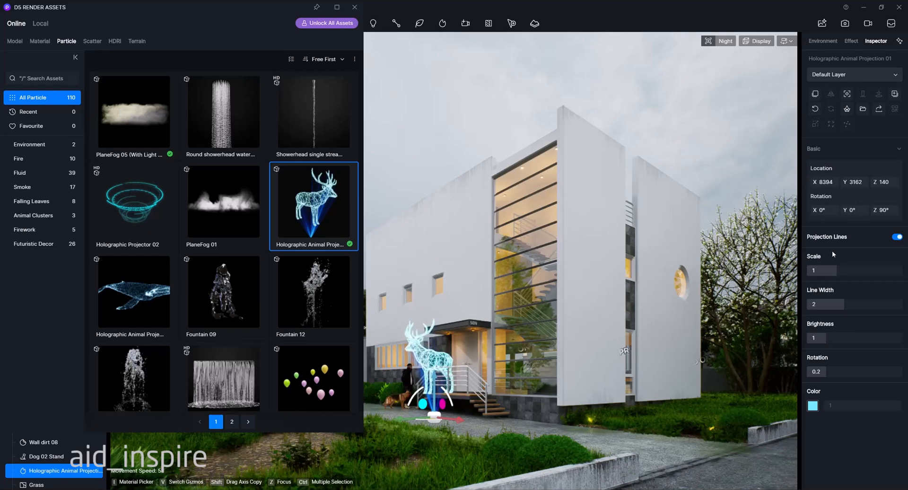
# Set the deer projection's scale to 1.6, line width to 4.1 and brightness to 3.3
pyautogui.moveTo(837, 271); pyautogui.dragTo(856, 272)
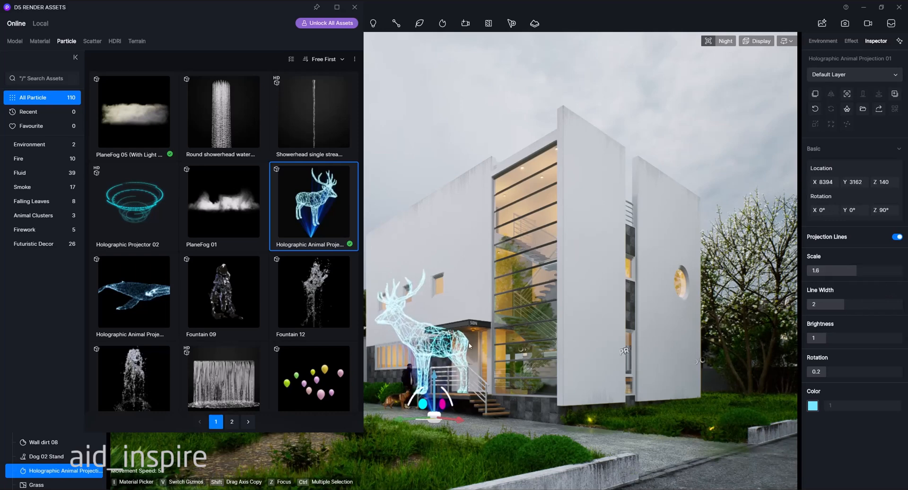
pyautogui.click(833, 271)
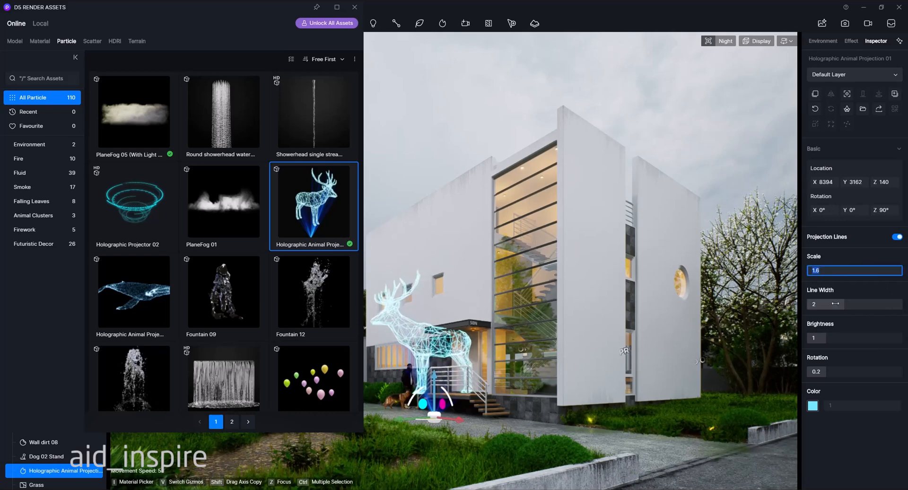
pyautogui.click(851, 304)
pyautogui.click(852, 295)
pyautogui.moveTo(845, 304); pyautogui.dragTo(884, 304)
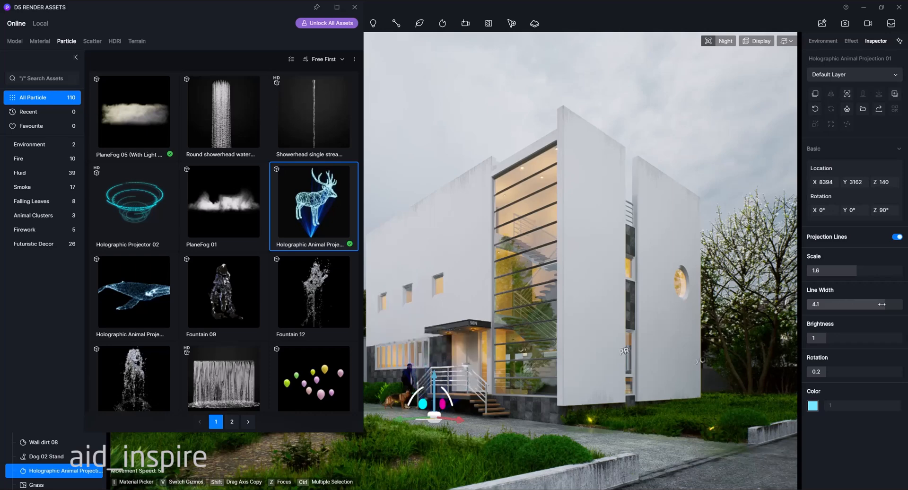
pyautogui.moveTo(827, 338); pyautogui.dragTo(870, 338)
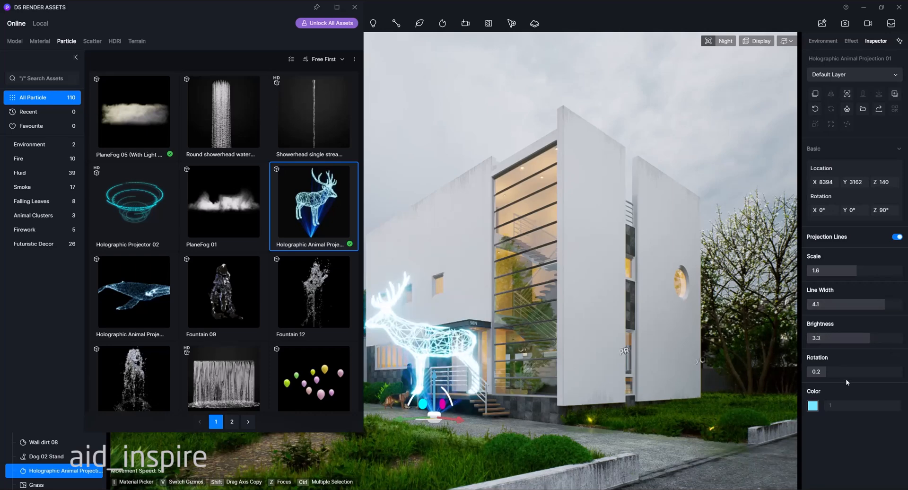
# Change the deer projection's color to a muted red with hue 9 and value 67 in HSV
pyautogui.click(813, 405)
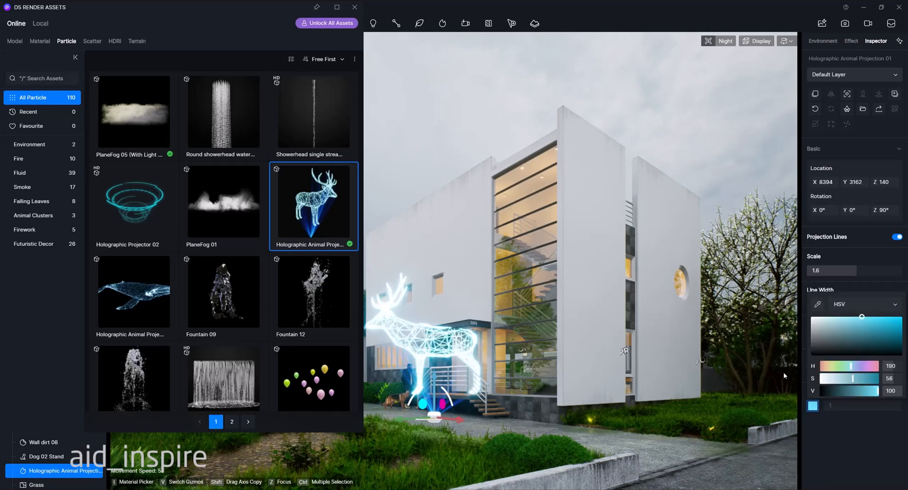
pyautogui.click(823, 367)
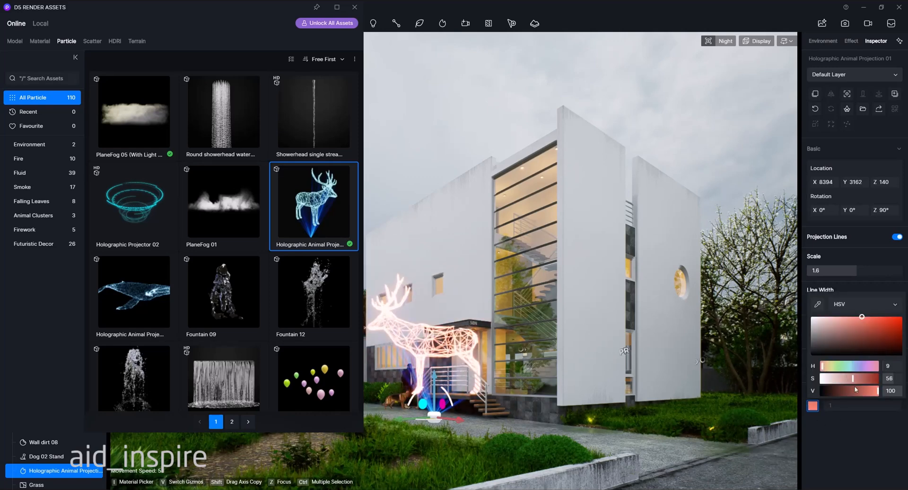
pyautogui.click(857, 391)
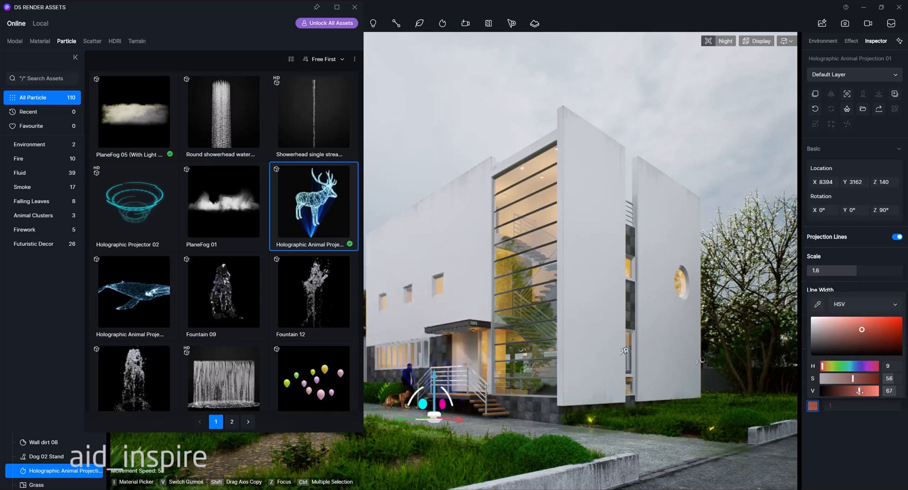
pyautogui.click(808, 441)
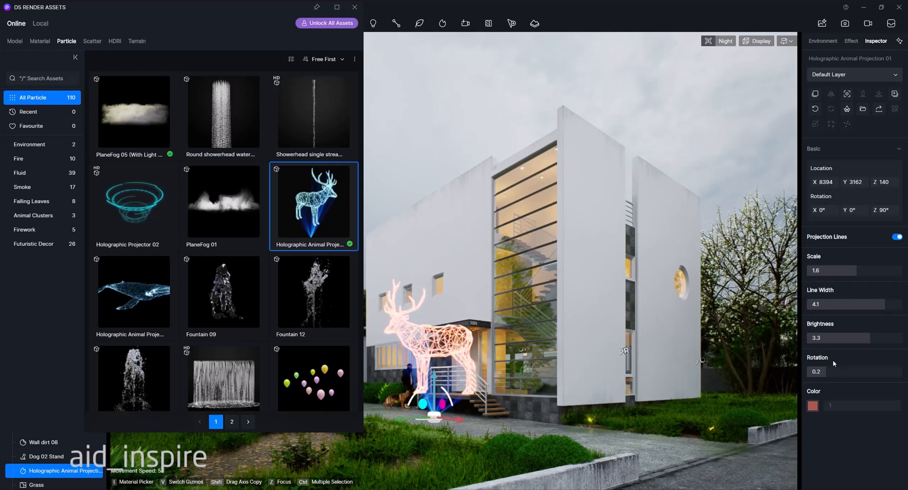
# Set the deer projection's rotation to 0.5 and its brightness to 1
pyautogui.moveTo(834, 371); pyautogui.dragTo(852, 372)
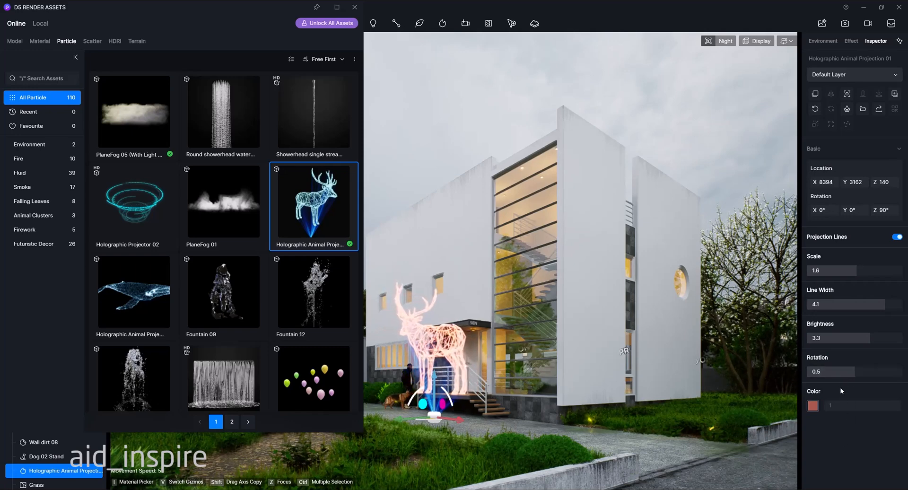
pyautogui.doubleClick(847, 371)
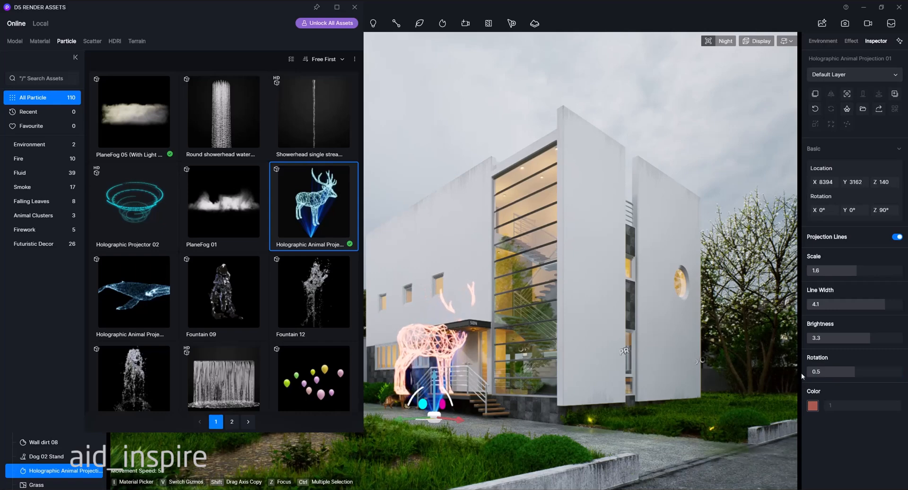
pyautogui.click(826, 339)
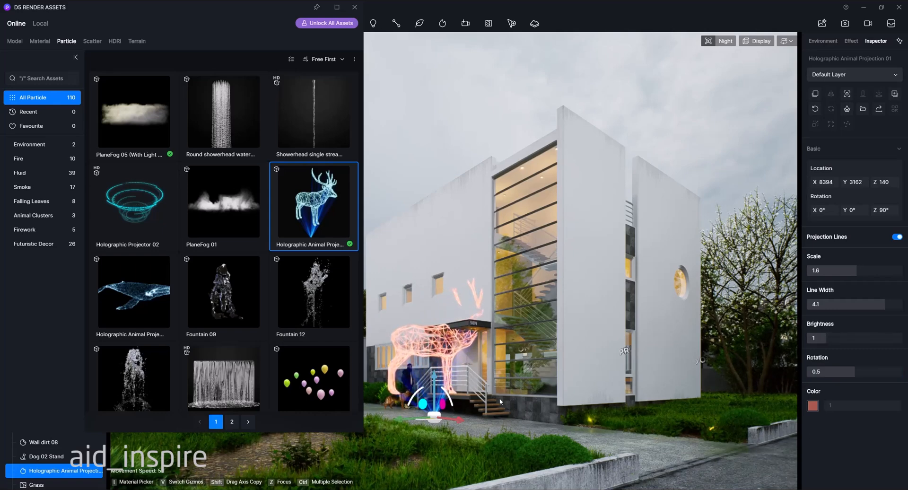
# Place PlaneFog 05 (With Light Normal) beside the house, close the asset library, and move the fog back to about X 20216, Z 3518
pyautogui.click(133, 129)
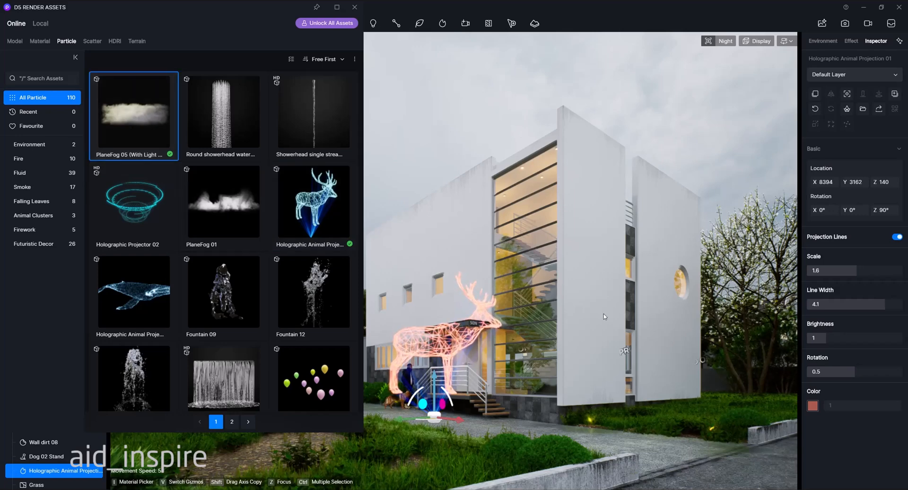
pyautogui.click(681, 407)
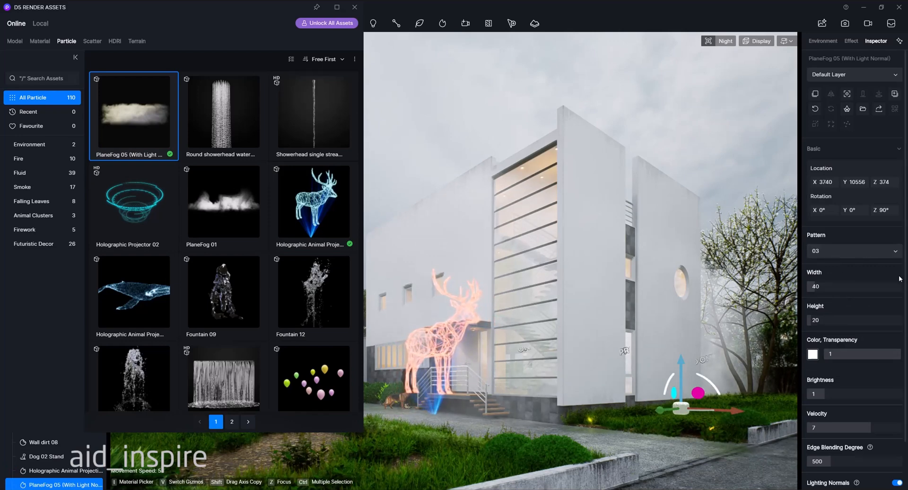
pyautogui.scroll(-2, 875, 284)
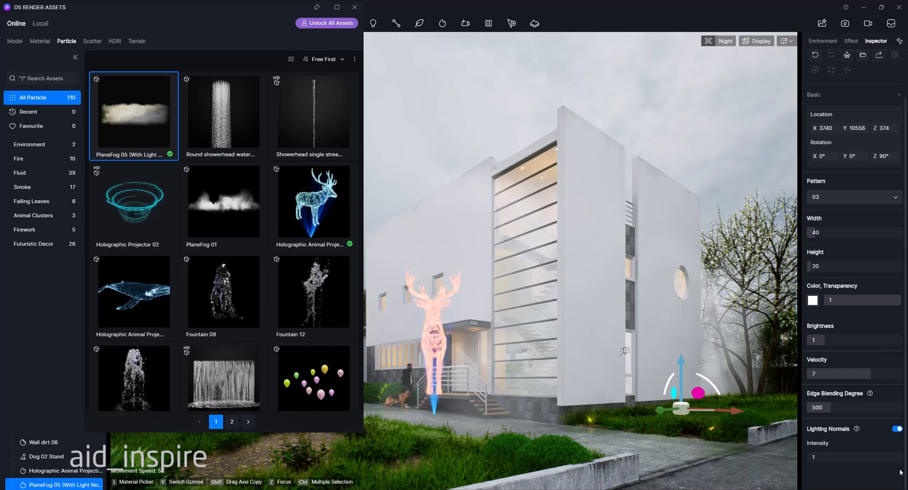
pyautogui.scroll(2, 854, 268)
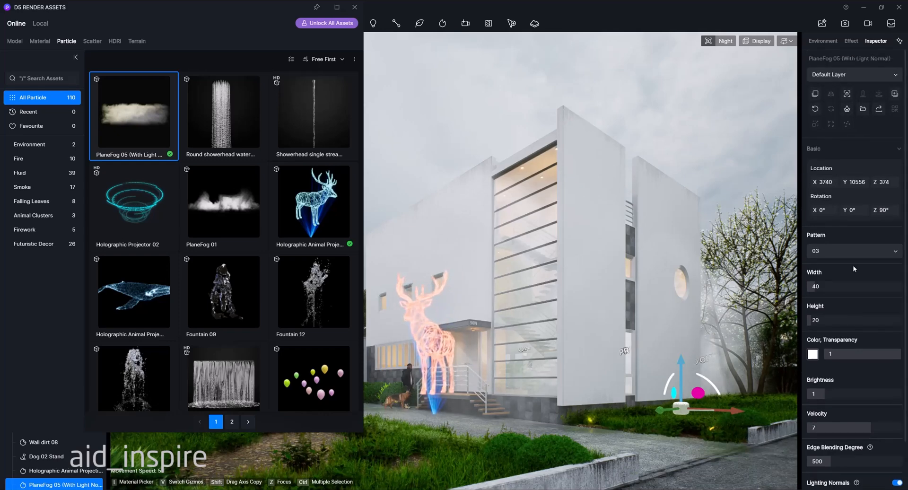
pyautogui.moveTo(732, 415); pyautogui.dragTo(670, 409)
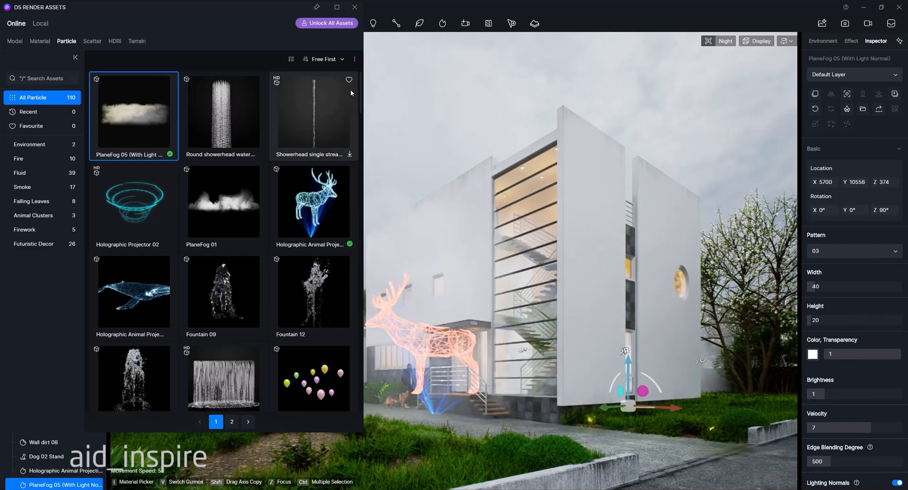
pyautogui.click(355, 7)
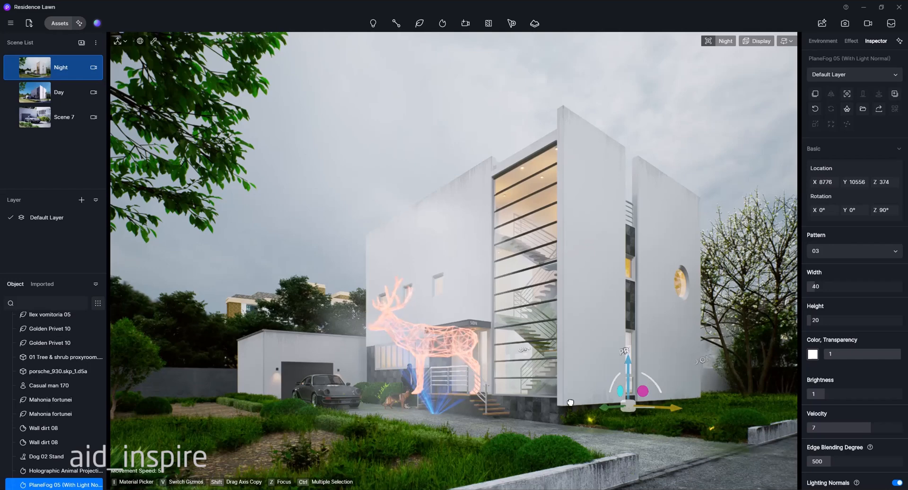
pyautogui.moveTo(669, 410); pyautogui.dragTo(423, 327)
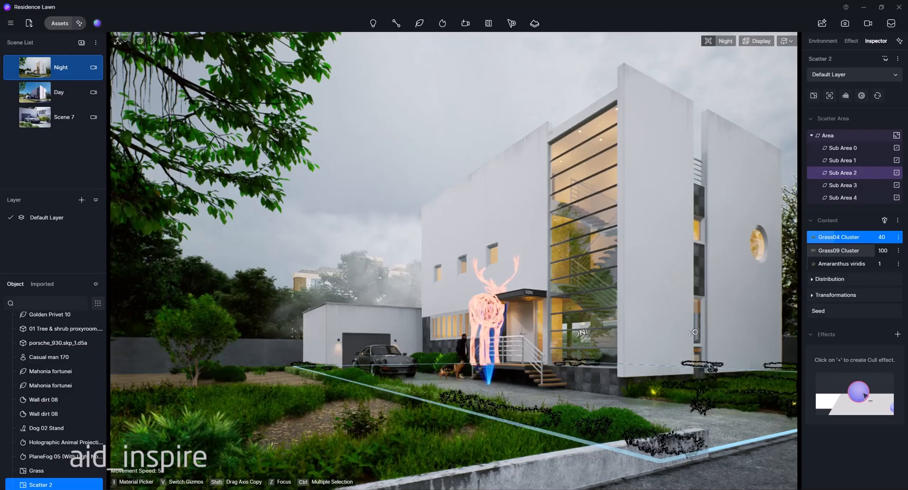
# Examine the fog plane's position over the lawn behind the house from a raised viewpoint
pyautogui.scroll(10, 418, 339)
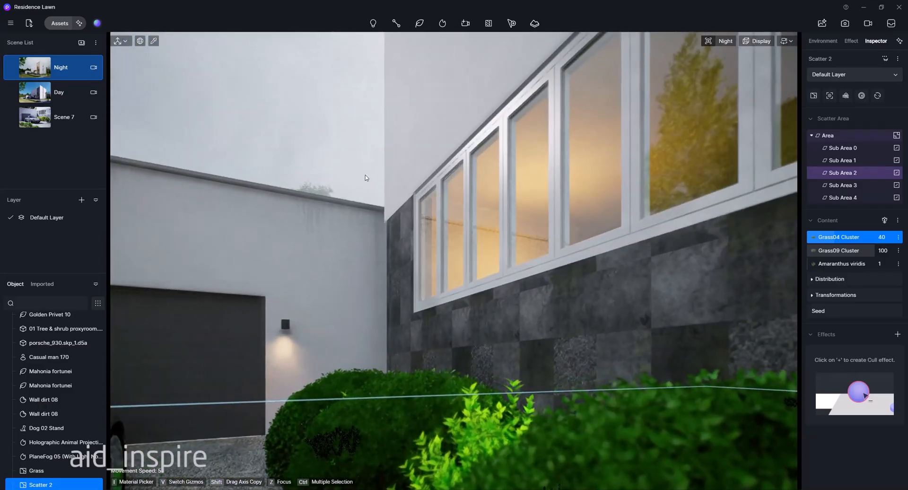
pyautogui.moveTo(365, 175); pyautogui.dragTo(428, 239, button='right')
pyautogui.press('s')
pyautogui.press('a')
pyautogui.scroll(3, 624, 193)
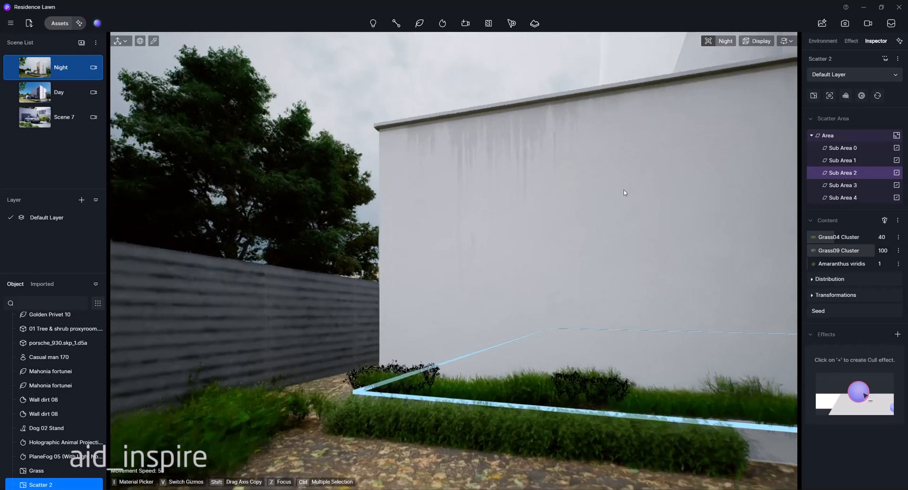
pyautogui.moveTo(625, 193); pyautogui.dragTo(625, 274, button='right')
pyautogui.press('e')
pyautogui.moveTo(511, 151); pyautogui.dragTo(537, 217, button='right')
pyautogui.click(537, 218)
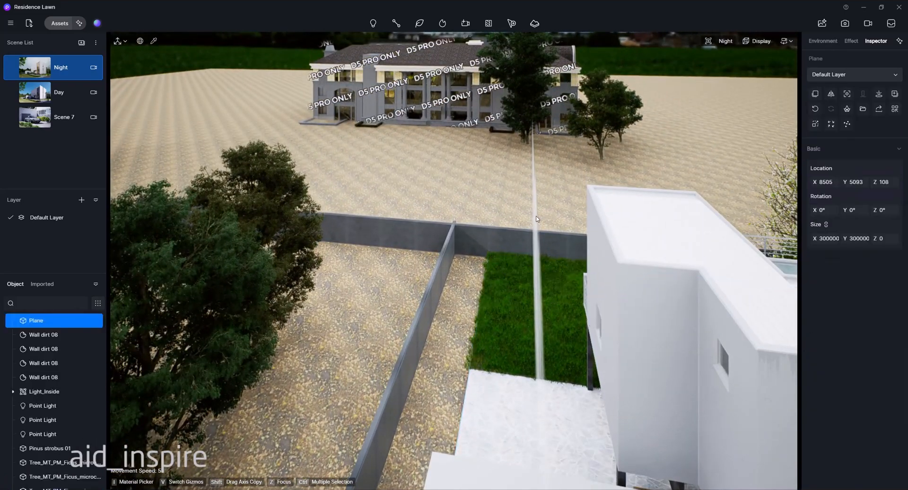
pyautogui.press('z')
pyautogui.moveTo(442, 354); pyautogui.dragTo(326, 281, button='right')
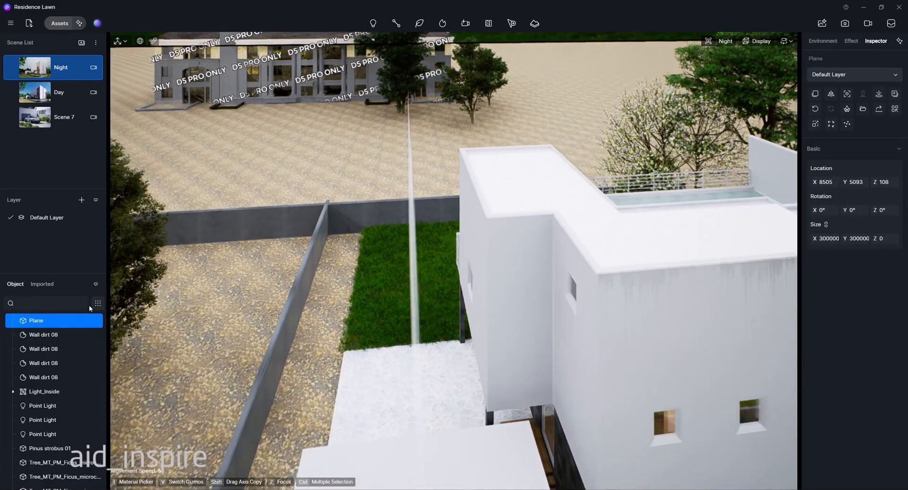
# Filter the object list to particles, select PlaneFog 05 and move it along X to about 22813
pyautogui.click(98, 303)
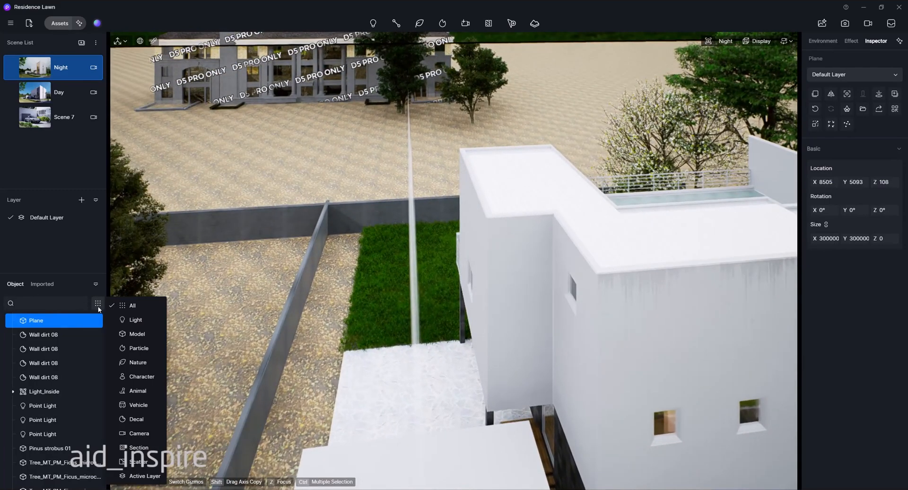
pyautogui.click(138, 348)
pyautogui.click(61, 334)
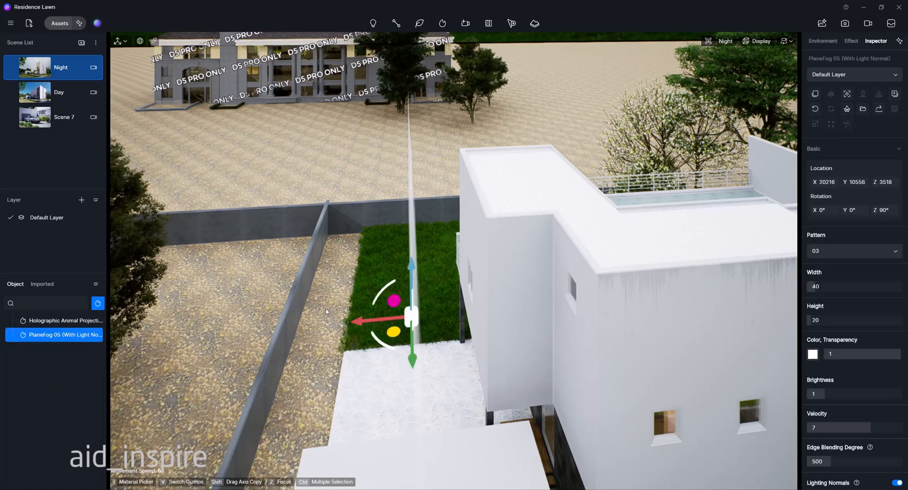
pyautogui.moveTo(375, 326); pyautogui.dragTo(296, 316)
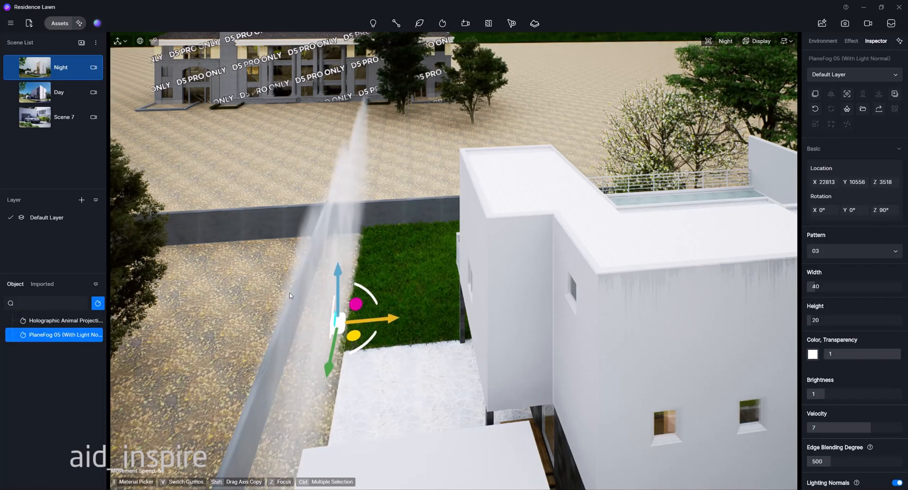
# Switch the transform gizmo of the selected fog plane from move to scale mode
pyautogui.click(121, 41)
pyautogui.click(136, 71)
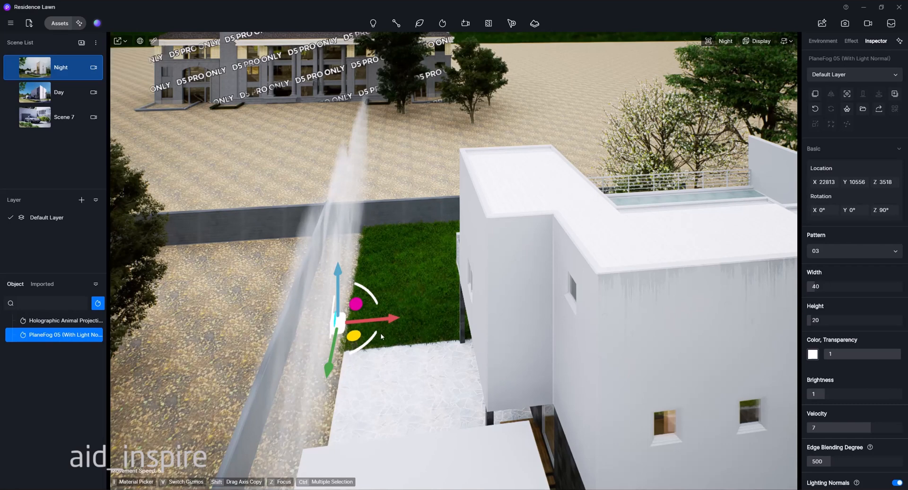
pyautogui.moveTo(351, 326); pyautogui.dragTo(429, 316, button='right')
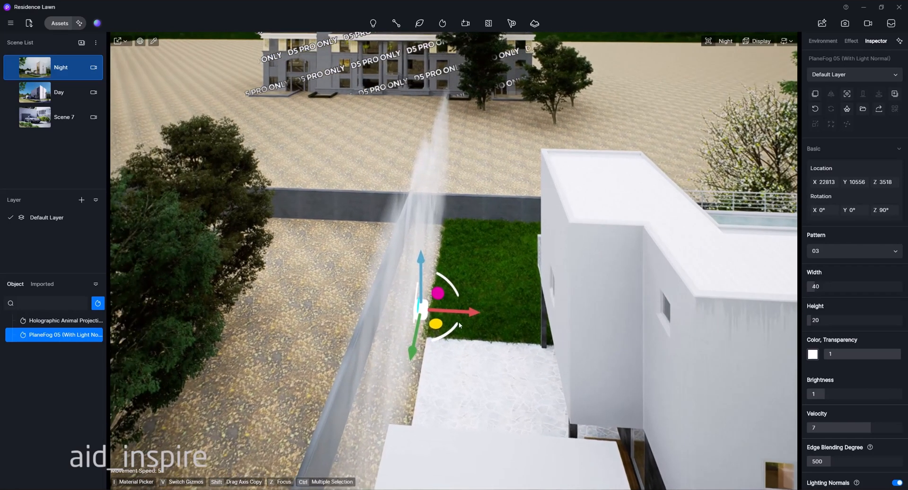
pyautogui.click(121, 41)
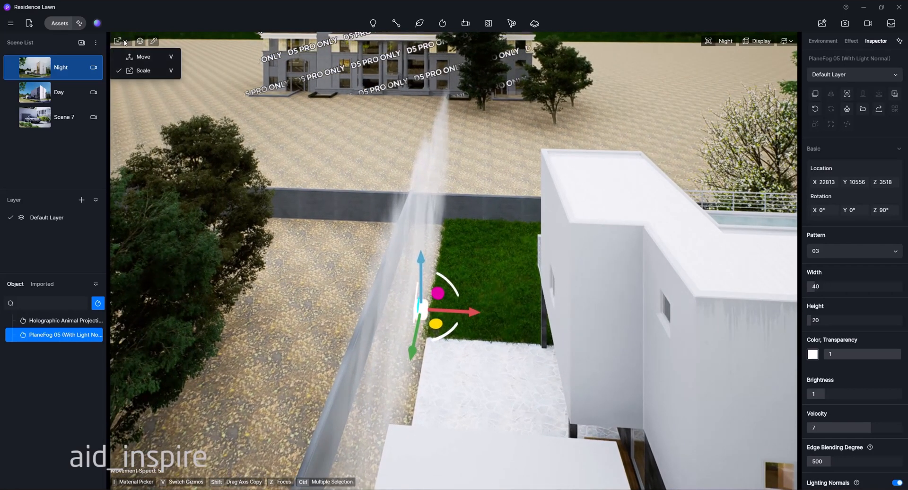
pyautogui.click(138, 72)
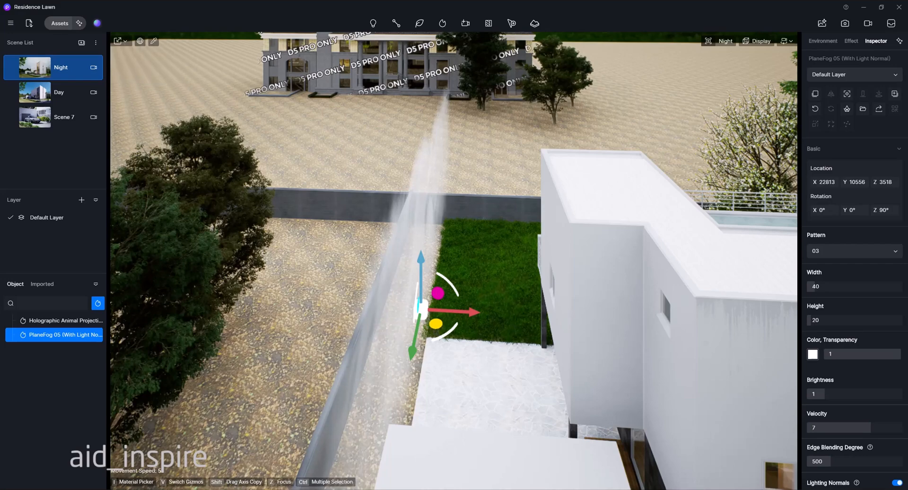
# Enlarge the PlaneFog 05 effect beside the house to a height of 145 and a width of 139.5
pyautogui.moveTo(440, 283); pyautogui.dragTo(315, 312, button='right')
pyautogui.press('d')
pyautogui.moveTo(752, 303); pyautogui.dragTo(695, 308, button='right')
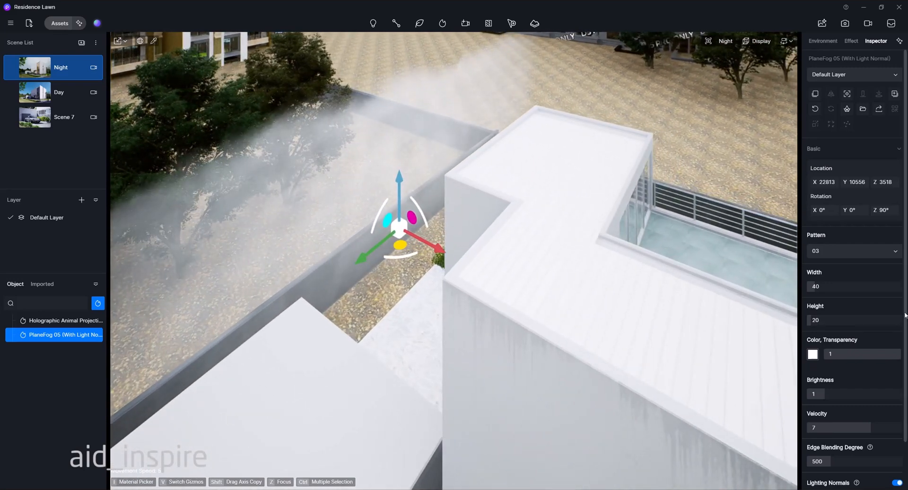
pyautogui.scroll(-2, 902, 376)
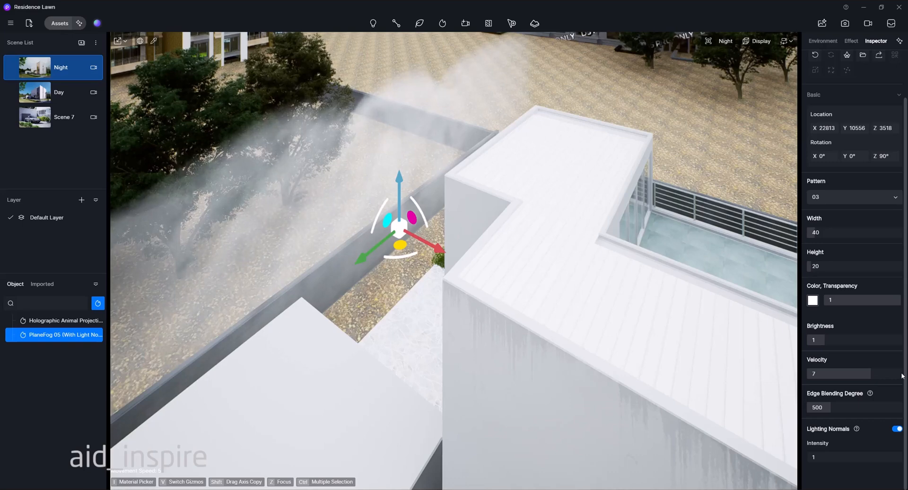
pyautogui.scroll(2, 903, 372)
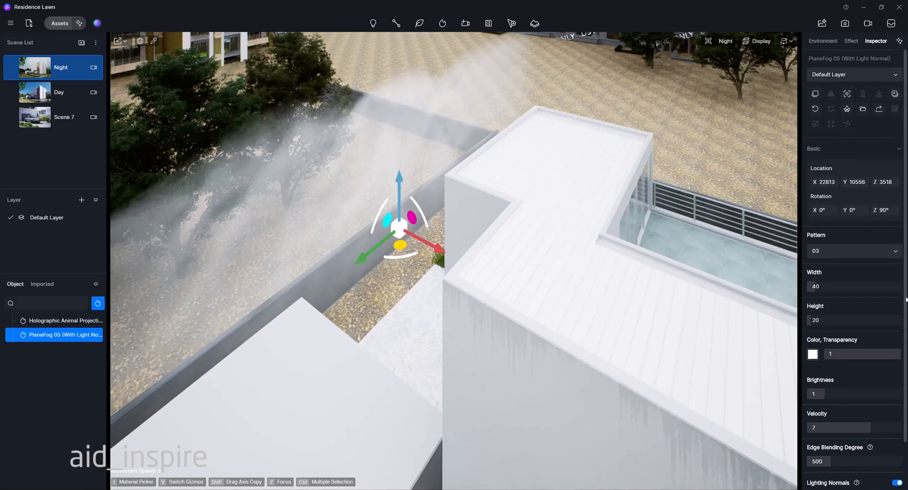
pyautogui.moveTo(826, 322); pyautogui.dragTo(846, 322)
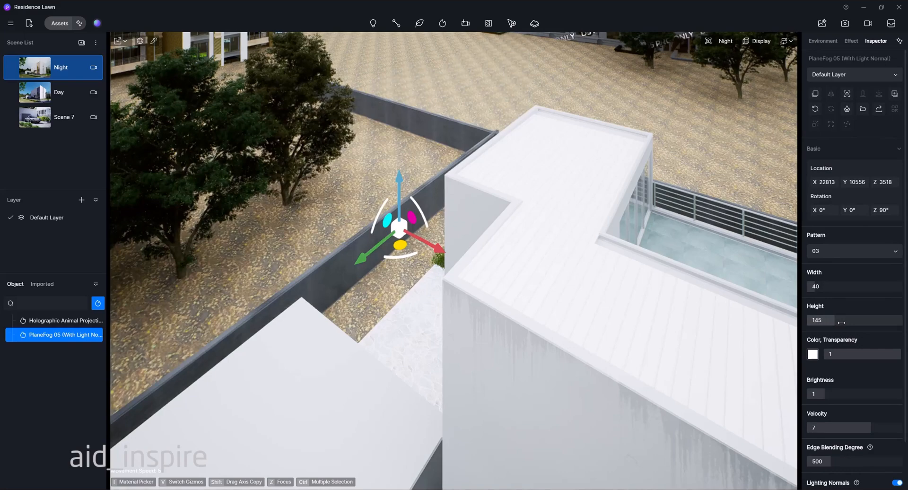
pyautogui.moveTo(816, 284); pyautogui.dragTo(837, 284)
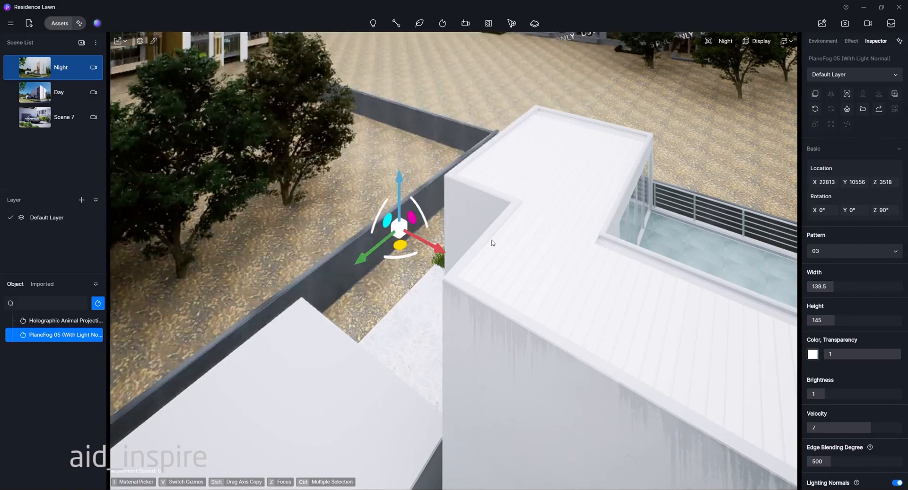
# Return to the saved Night scene view, move the fog plane along X to about 29459, and deselect it
pyautogui.moveTo(540, 312); pyautogui.dragTo(541, 308, button='right')
pyautogui.press('s')
pyautogui.moveTo(661, 354); pyautogui.dragTo(672, 284, button='right')
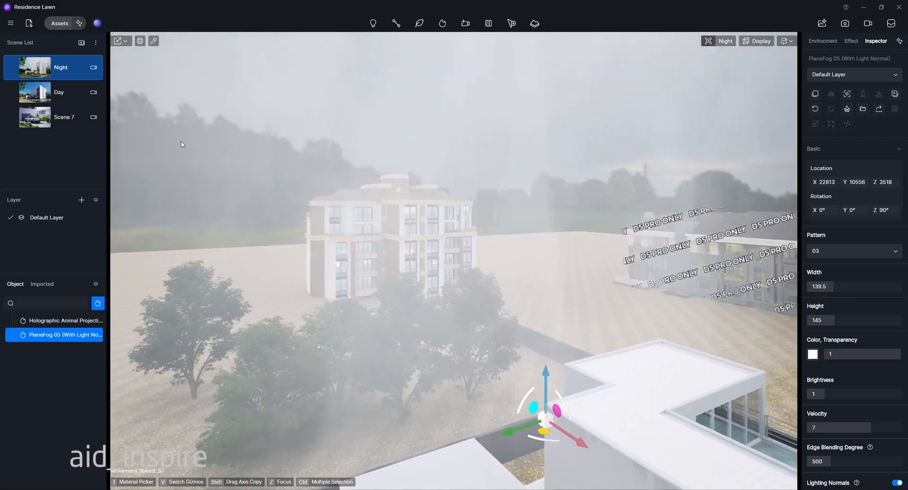
pyautogui.click(45, 68)
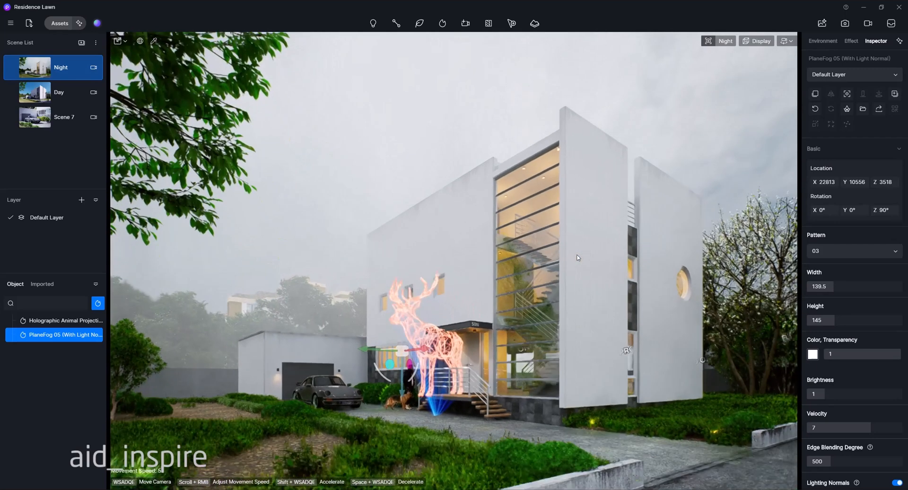
pyautogui.moveTo(424, 351); pyautogui.dragTo(375, 354)
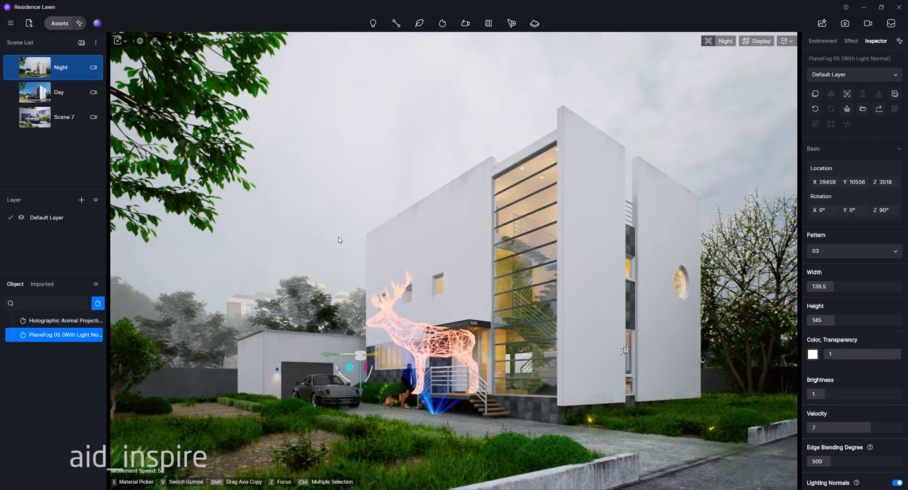
pyautogui.click(336, 211)
pyautogui.click(565, 415)
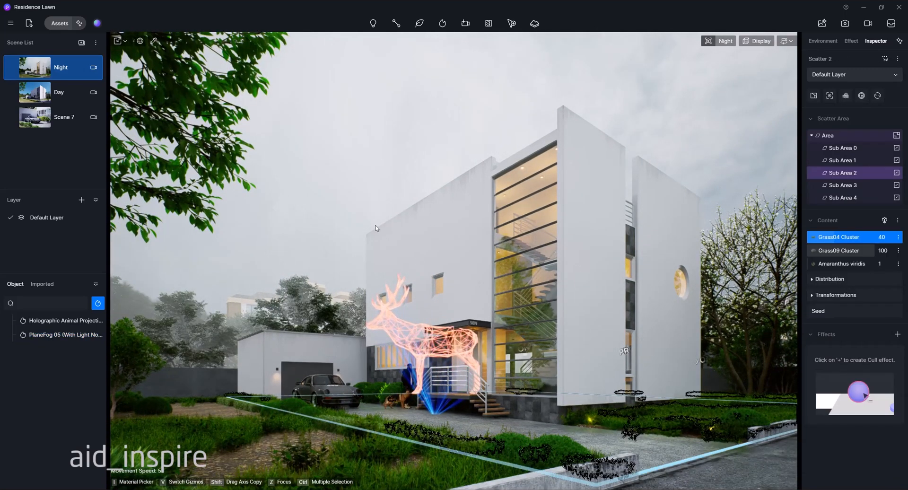